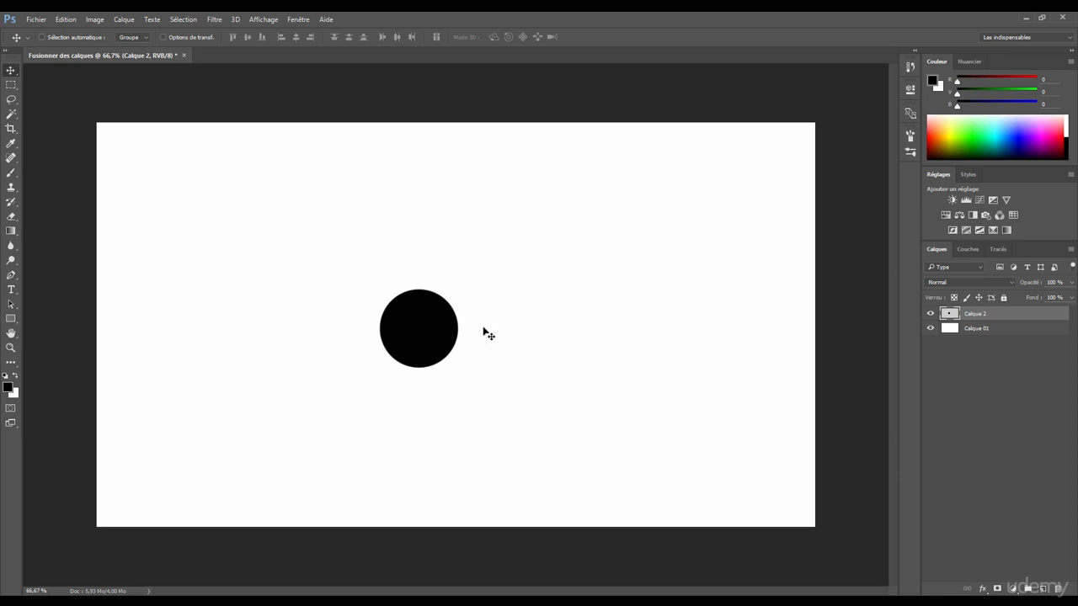
Duplicate the Calque 2 layer in place, then undo the duplication
{"action": "scroll", "coordinate": [463, 323], "scroll_direction": "up", "scroll_amount": 1}
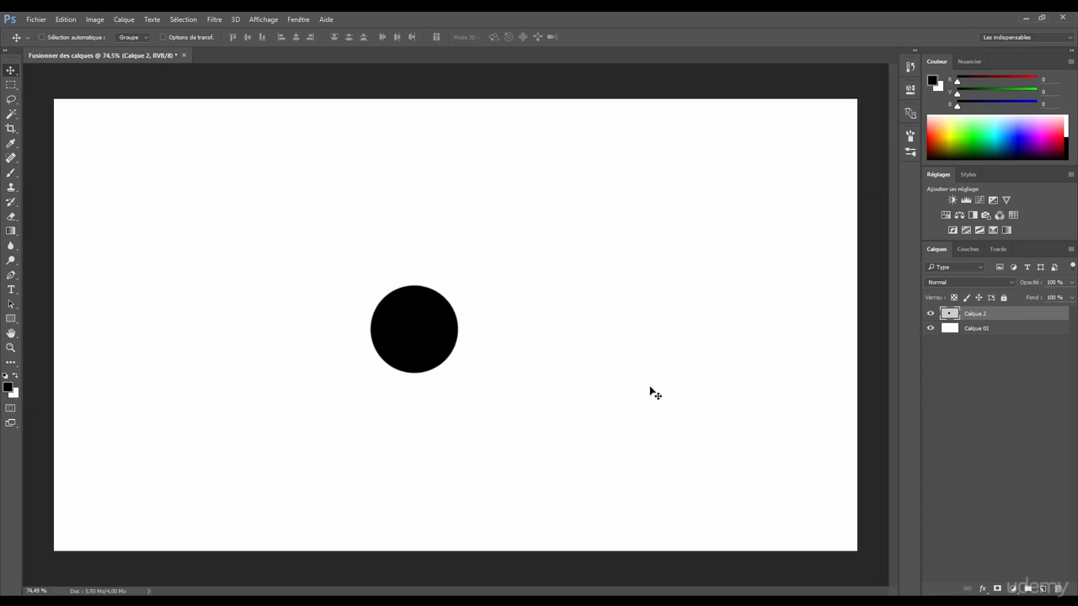
{"action": "key", "text": "ctrl+j"}
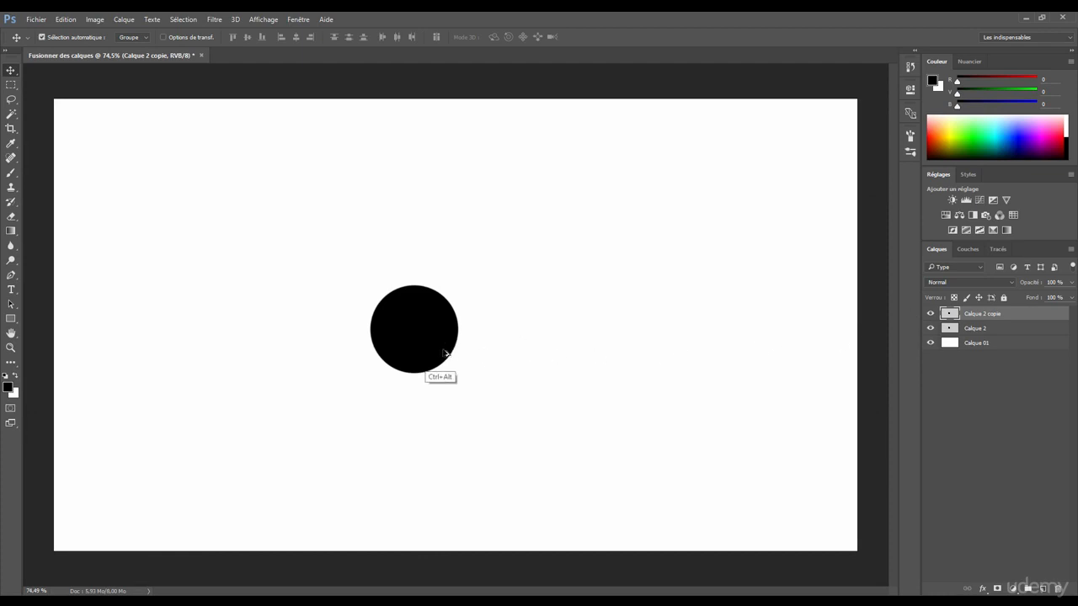
{"action": "key", "text": "ctrl+e"}
{"action": "left_click_drag", "start_coordinate": [968, 313], "coordinate": [1043, 588]}
{"action": "key", "text": "ctrl+z"}
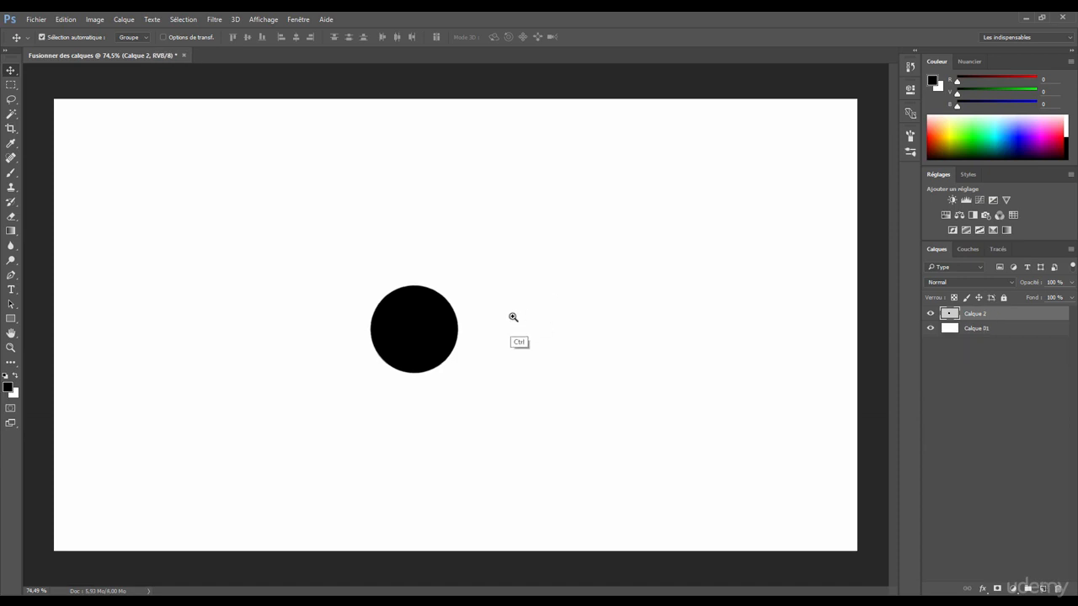
Try copying the black circle to its right directly on the canvas, then undo the copy
{"action": "left_click_drag", "start_coordinate": [512, 316], "coordinate": [475, 322]}
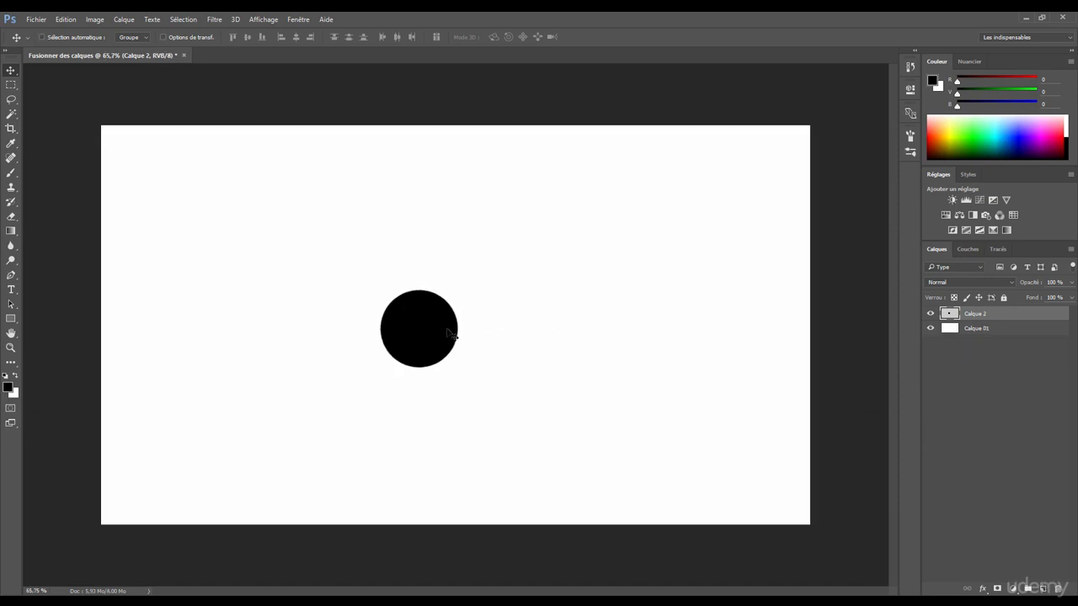
{"action": "key", "text": "alt"}
{"action": "key", "text": "alt"}
{"action": "left_click_drag", "start_coordinate": [416, 325], "coordinate": [578, 327]}
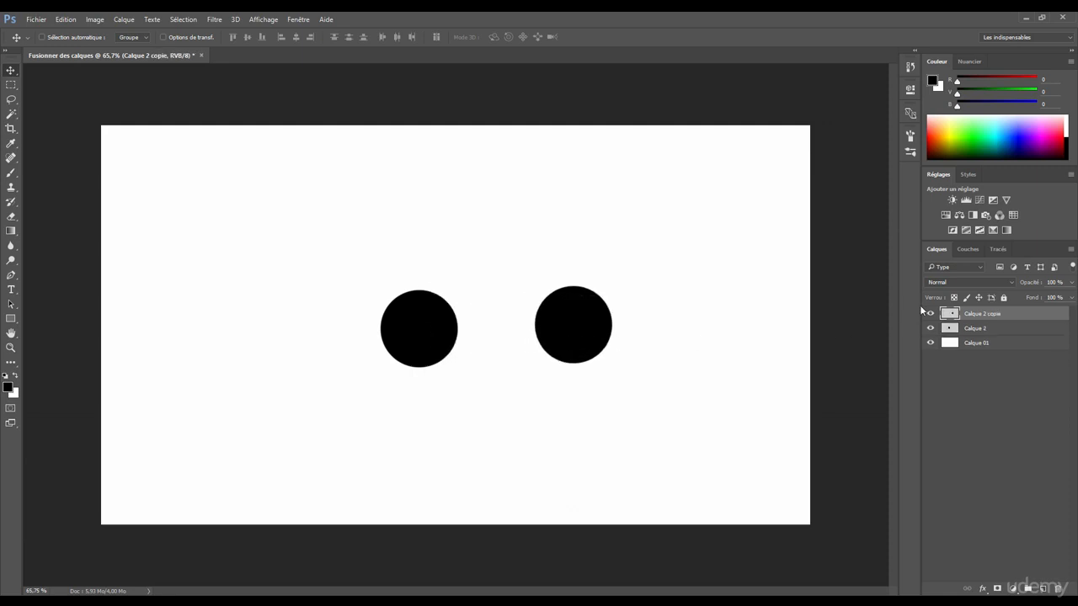
{"action": "key", "text": "ctrl+z"}
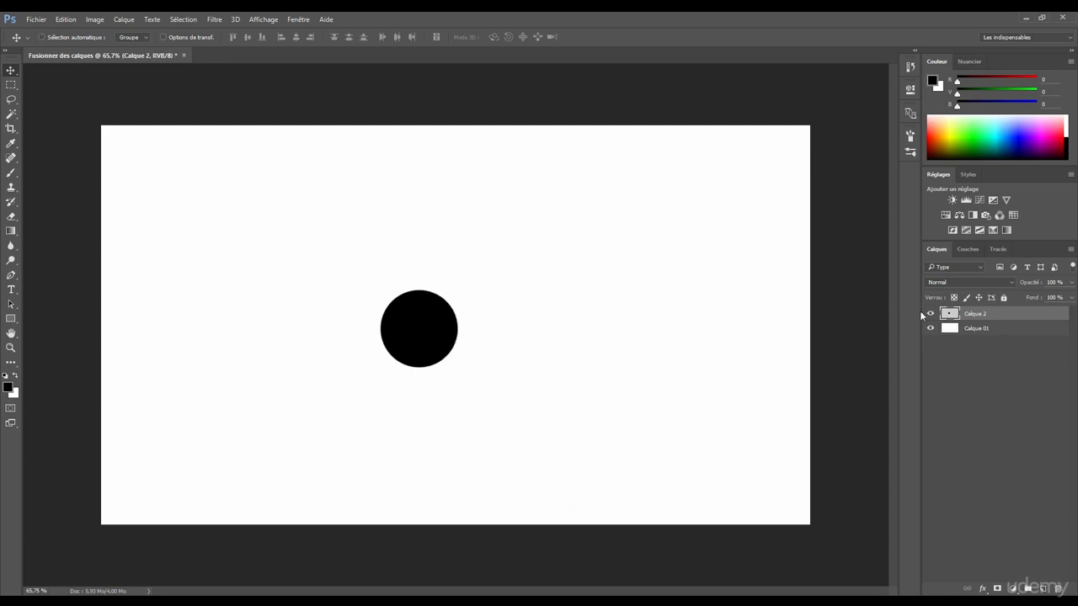
Try duplicating Calque 2 within the layer stack, then undo the duplicate
{"action": "key", "text": "alt"}
{"action": "mouse_move", "coordinate": [999, 312]}
{"action": "left_mouse_down"}
{"action": "mouse_move", "coordinate": [999, 343]}
{"action": "mouse_move", "coordinate": [1000, 311]}
{"action": "left_mouse_up"}
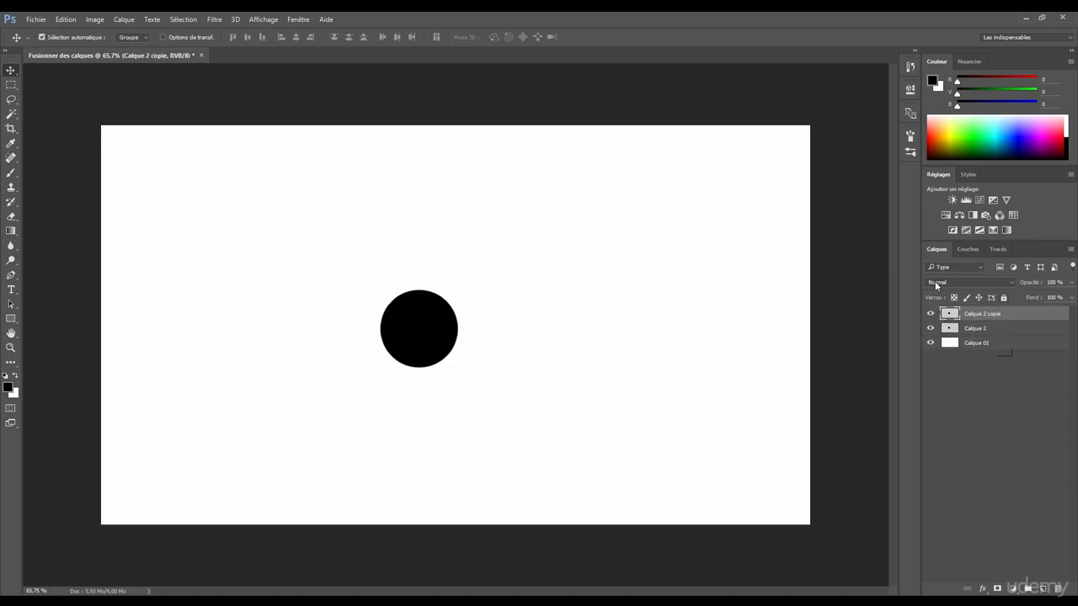
{"action": "key", "text": "ctrl+z"}
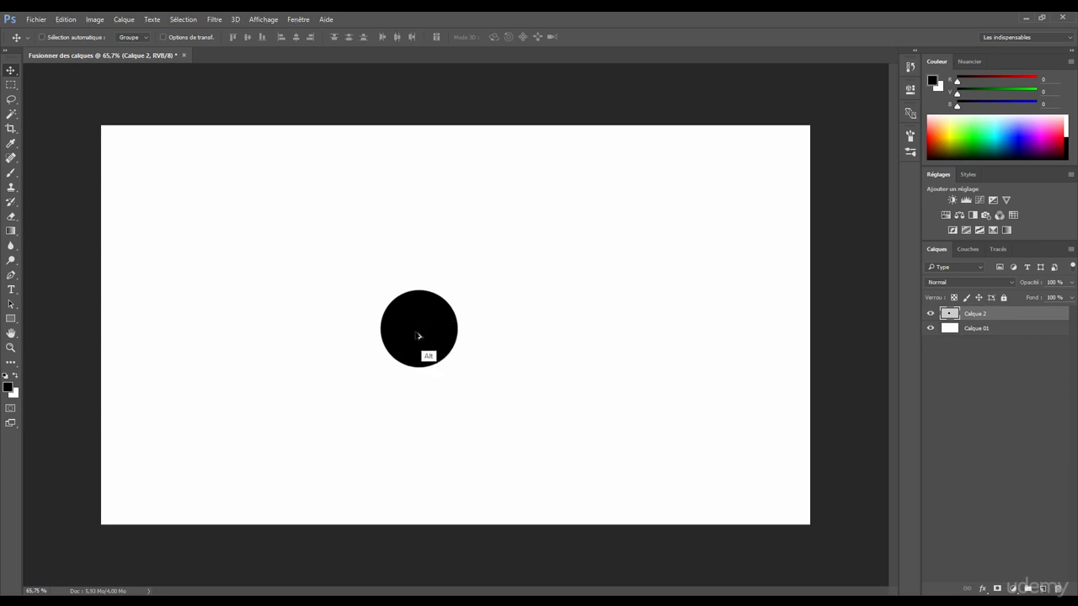
Duplicate the black circle horizontally to its right, level with the original, as a separate layer
{"action": "left_click_drag", "start_coordinate": [419, 327], "coordinate": [589, 347]}
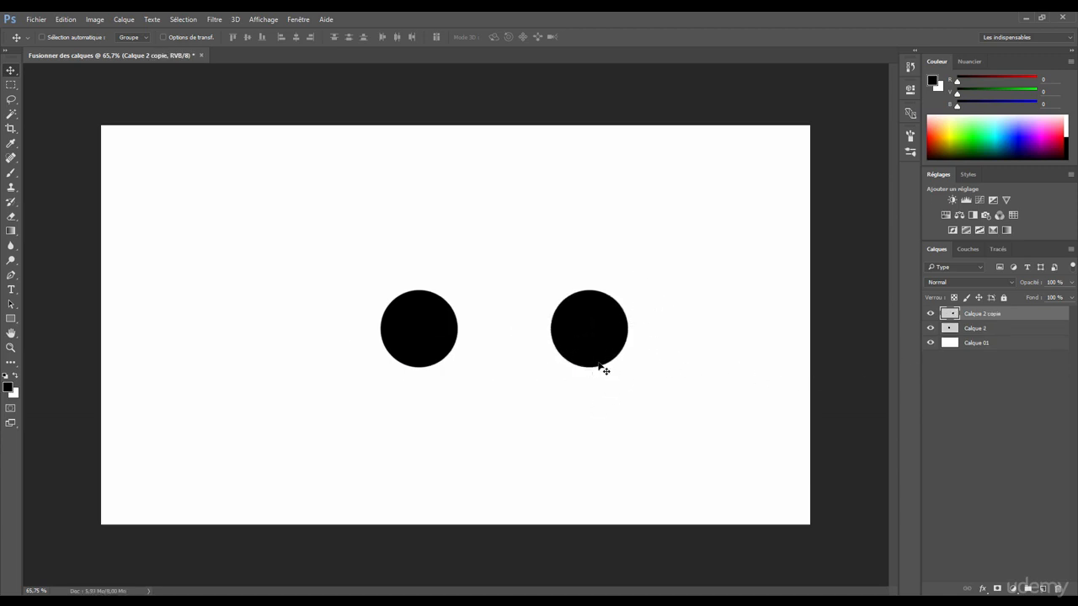
{"action": "left_click", "coordinate": [590, 332], "text": "ctrl"}
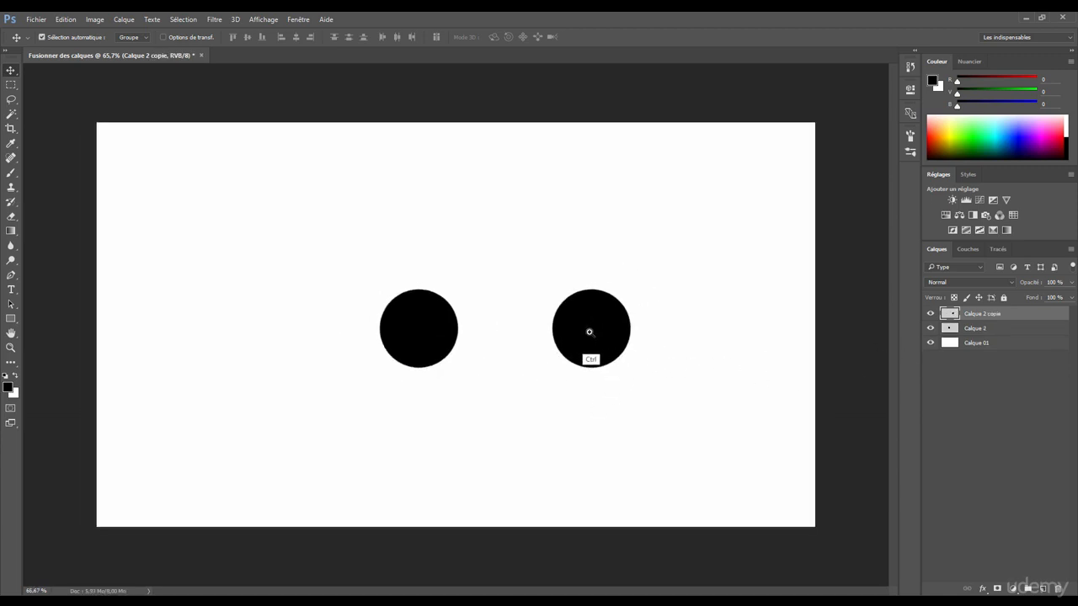
{"action": "left_click_drag", "start_coordinate": [589, 331], "coordinate": [586, 332]}
Select both circle layers, Calque 2 copie and Calque 2, merge them into one, then undo the merge
{"action": "key", "text": "shift"}
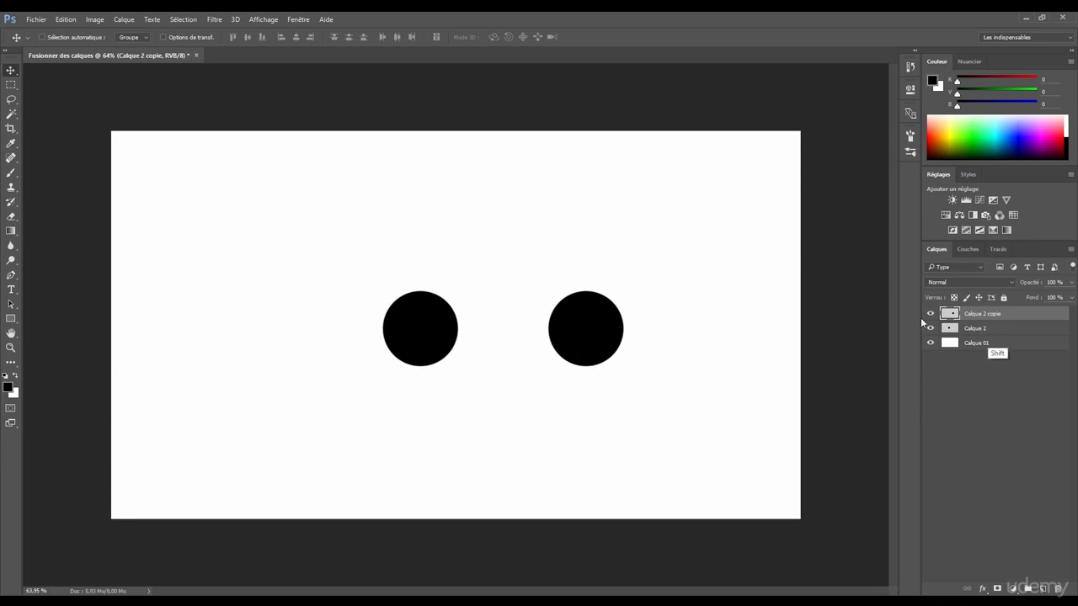
{"action": "left_click", "coordinate": [998, 328], "text": "shift"}
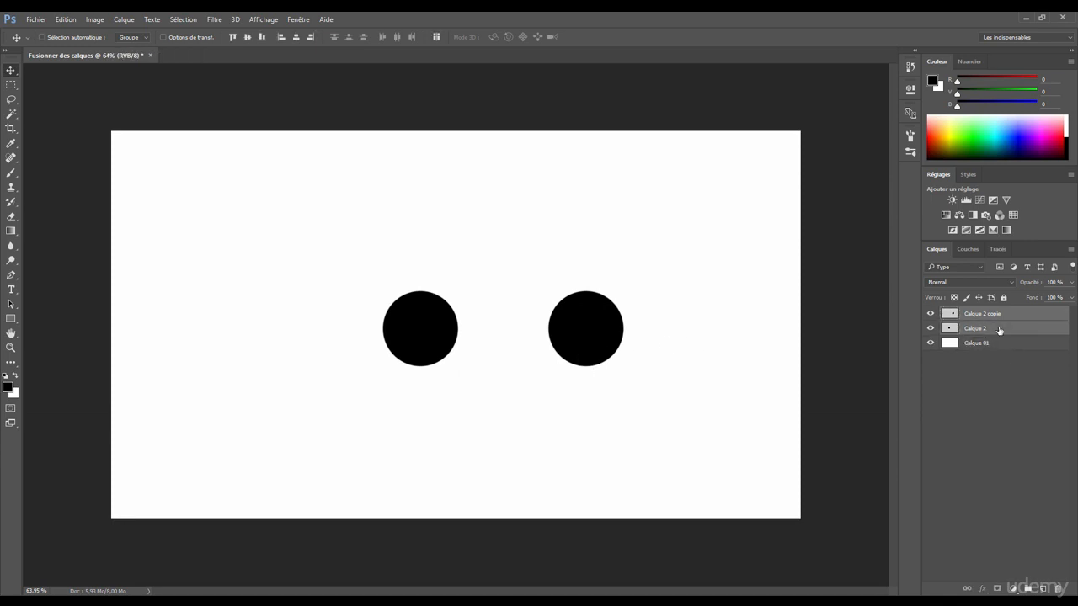
{"action": "right_click", "coordinate": [994, 315]}
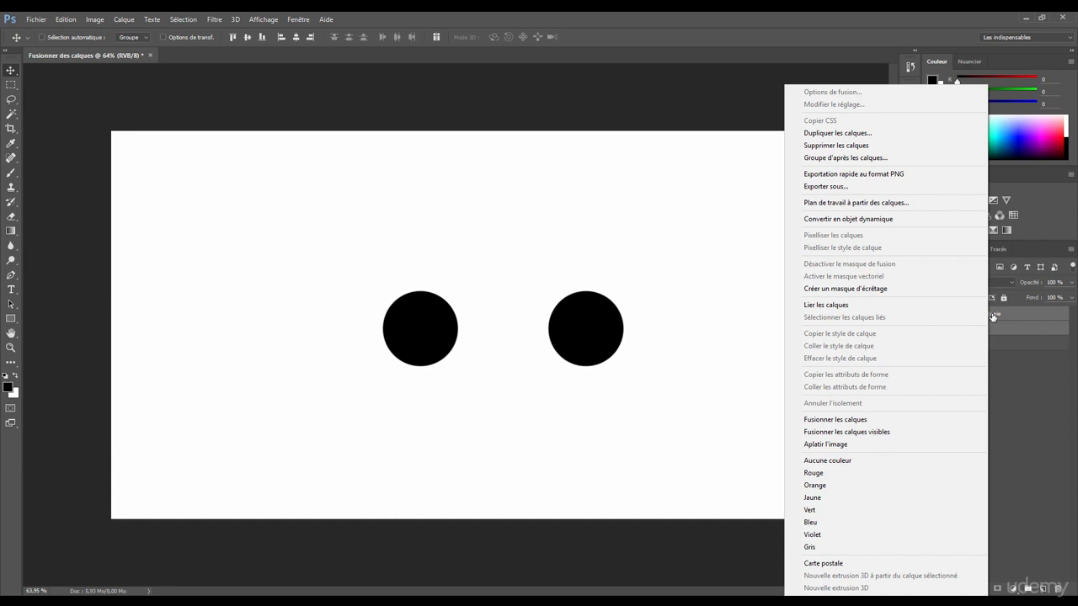
{"action": "left_click", "coordinate": [837, 421]}
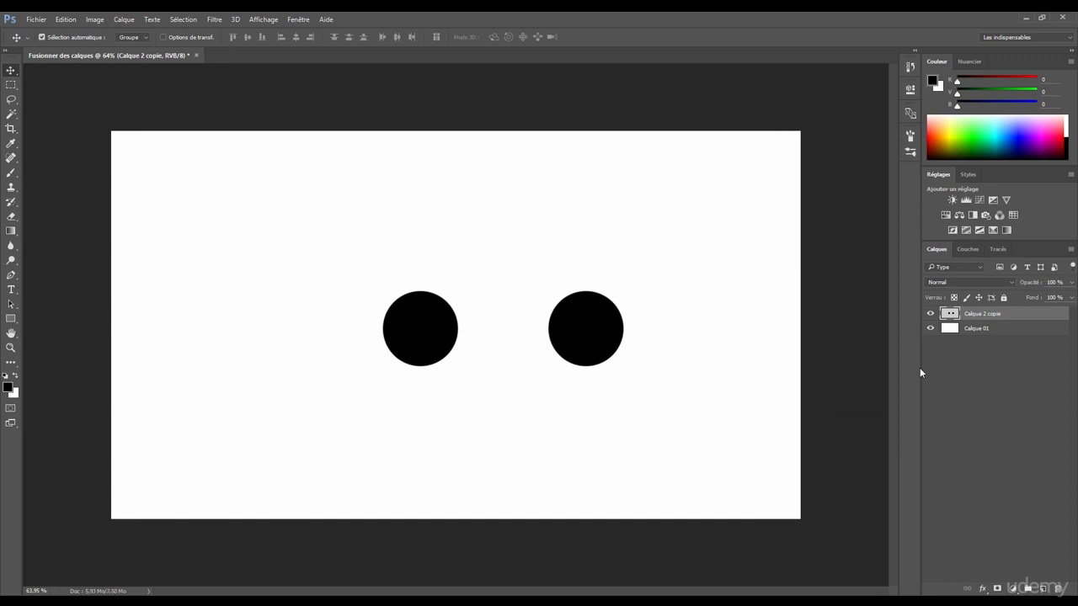
{"action": "key", "text": "ctrl+z"}
Merge the two selected circle layers again and try moving the merged circles, then undo the move and merge
{"action": "key", "text": "ctrl"}
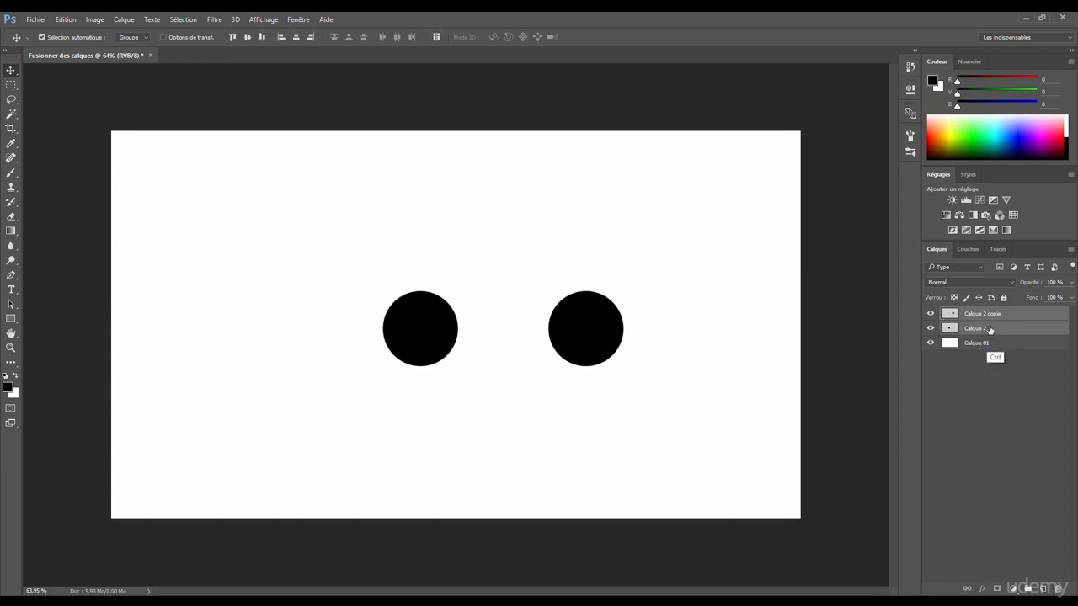
{"action": "key", "text": "ctrl+e"}
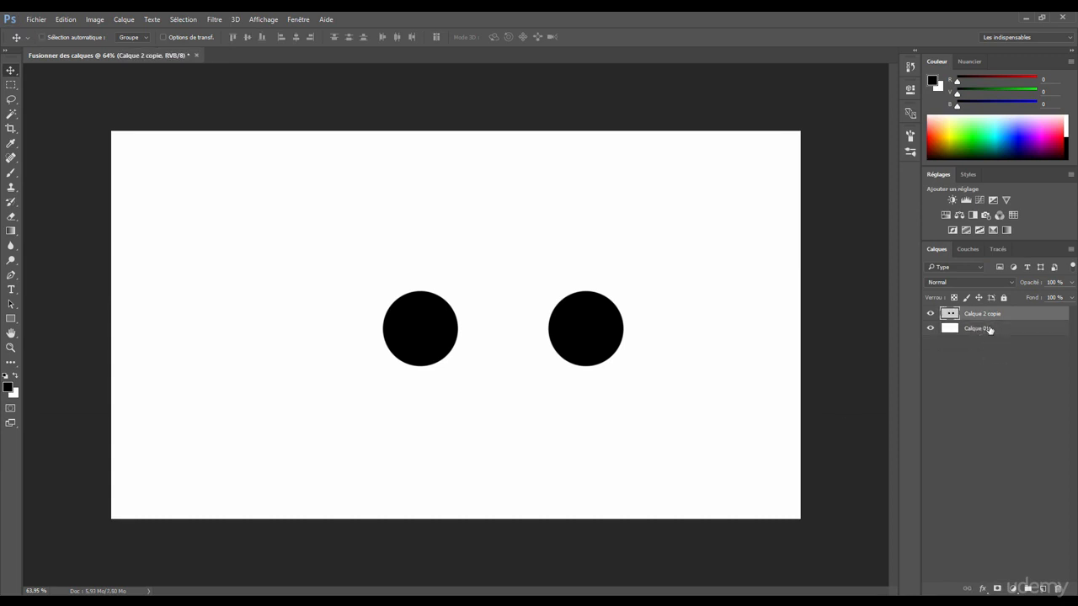
{"action": "left_click_drag", "start_coordinate": [596, 339], "coordinate": [549, 335]}
{"action": "key", "text": "ctrl+alt+z"}
{"action": "key", "text": "ctrl+alt+z"}
Copy the second circle from Calque 2 copie horizontally to its right and hide the new layer
{"action": "right_click", "coordinate": [1001, 329]}
{"action": "left_click", "coordinate": [1066, 396]}
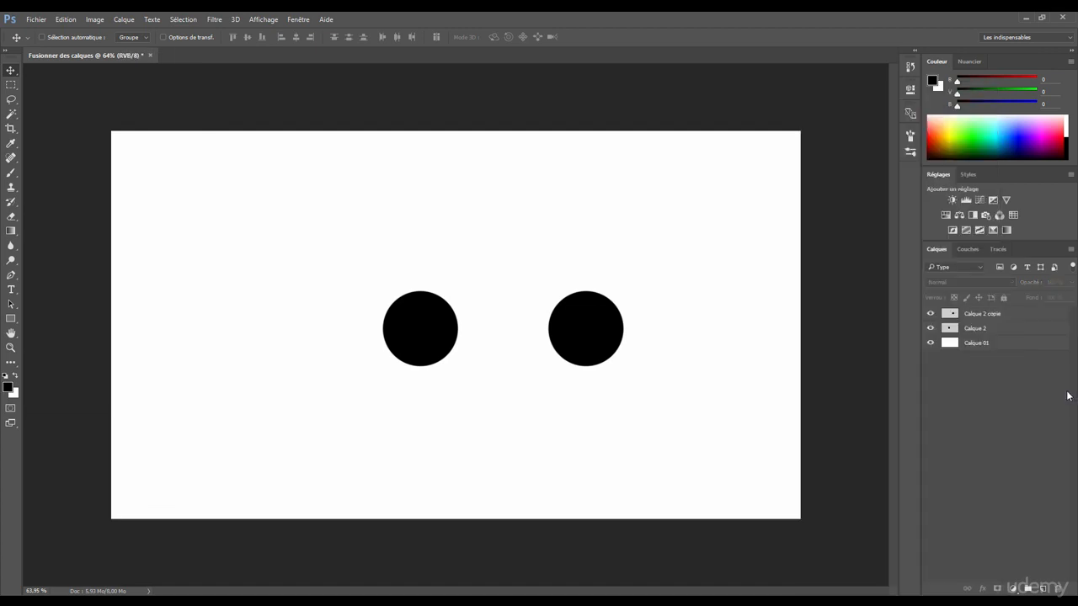
{"action": "left_click", "coordinate": [985, 313]}
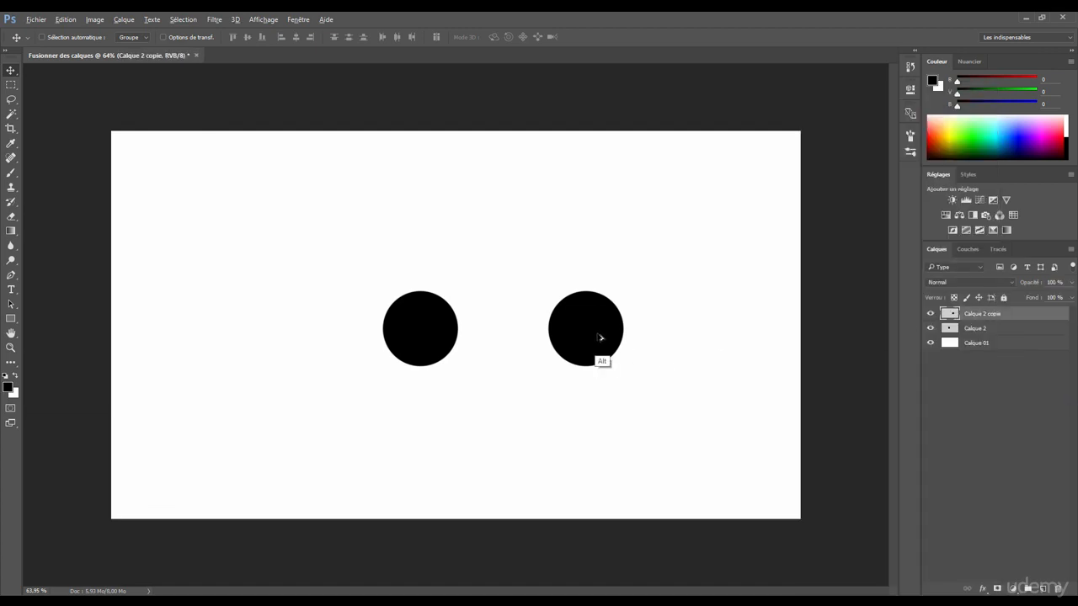
{"action": "left_click_drag", "start_coordinate": [601, 337], "coordinate": [737, 337]}
{"action": "left_click", "coordinate": [930, 313]}
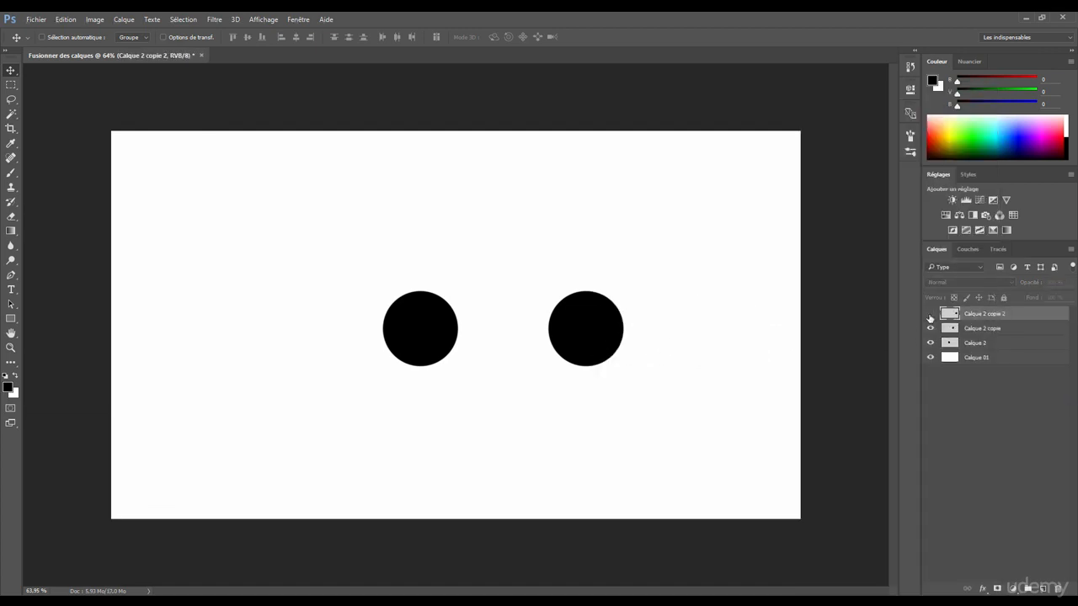
Merge all visible layers from Calque 2 copie, leaving the hidden circle layer out, then undo the merge
{"action": "right_click", "coordinate": [982, 316]}
{"action": "left_click", "coordinate": [1015, 325]}
{"action": "left_click", "coordinate": [996, 329]}
{"action": "right_click", "coordinate": [996, 329]}
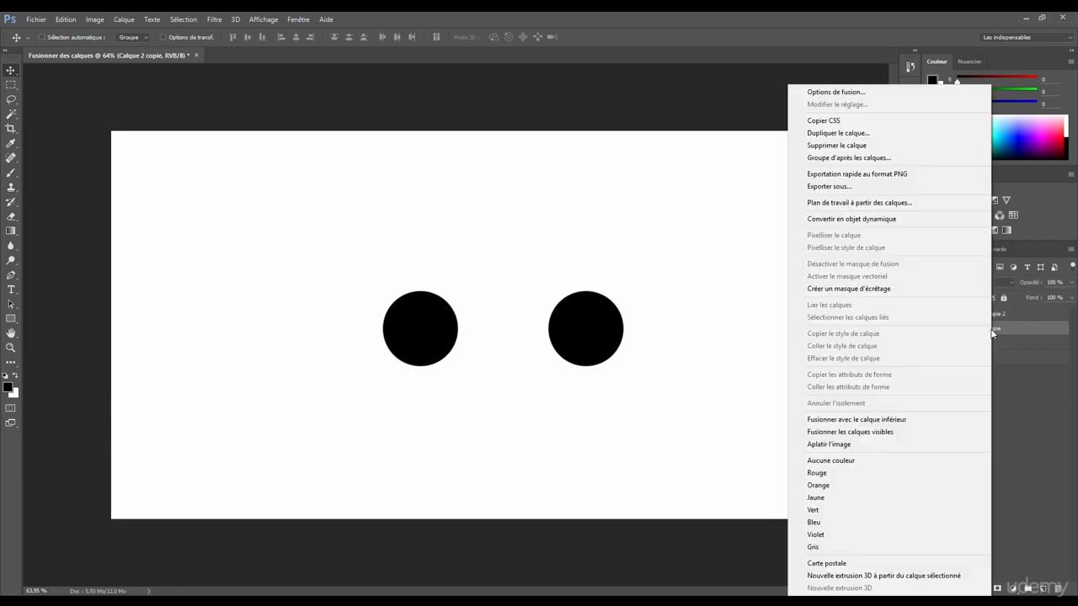
{"action": "left_click", "coordinate": [859, 435]}
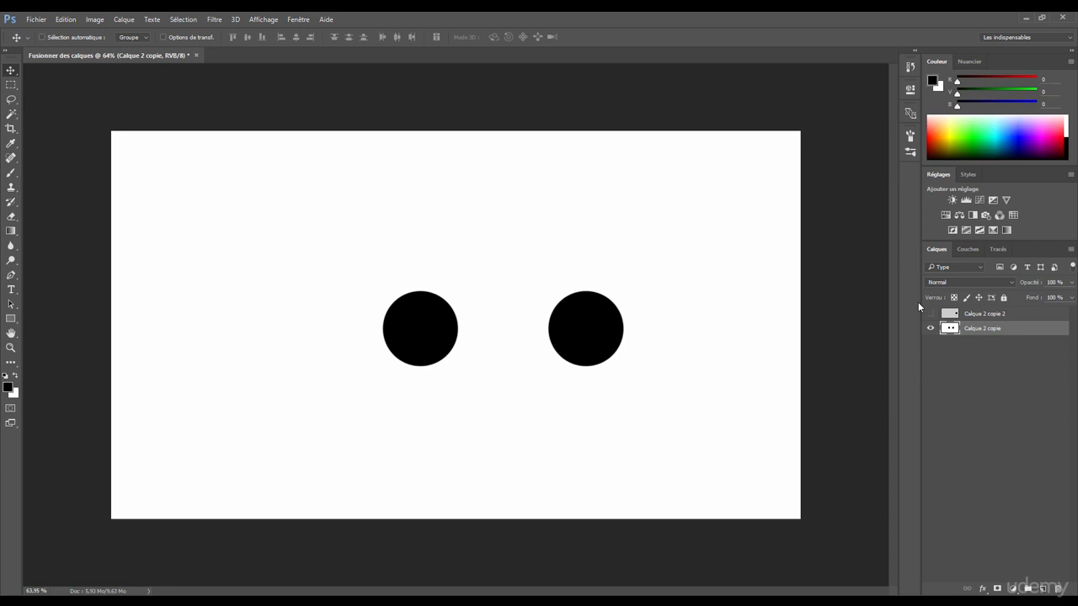
{"action": "key", "text": "ctrl+z"}
Flatten the image, discarding the hidden circle layer, and unlock the resulting background layer
{"action": "left_click", "coordinate": [977, 331]}
{"action": "right_click", "coordinate": [977, 333]}
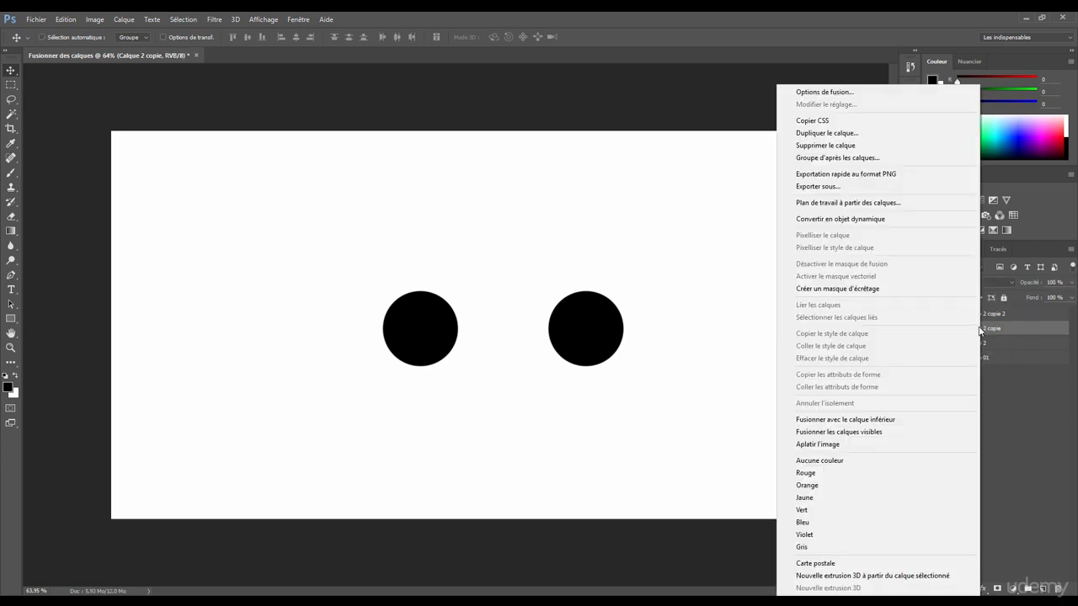
{"action": "left_click", "coordinate": [834, 445]}
{"action": "left_click", "coordinate": [497, 238]}
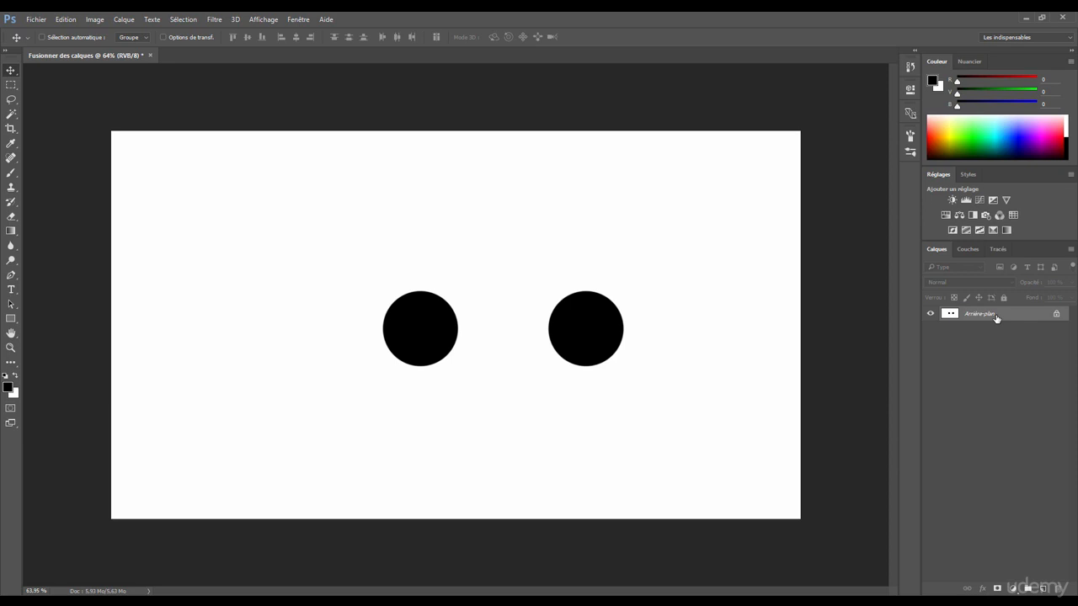
{"action": "left_click", "coordinate": [1056, 313]}
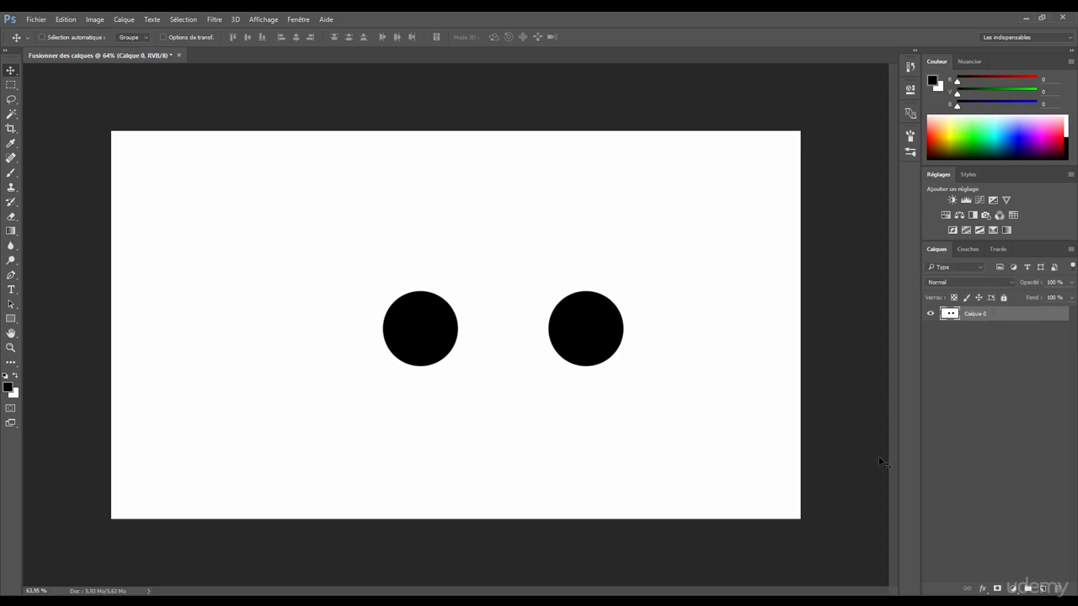
Undo the flattening and background unlock, going back to before the third circle copy
{"action": "key", "text": "ctrl"}
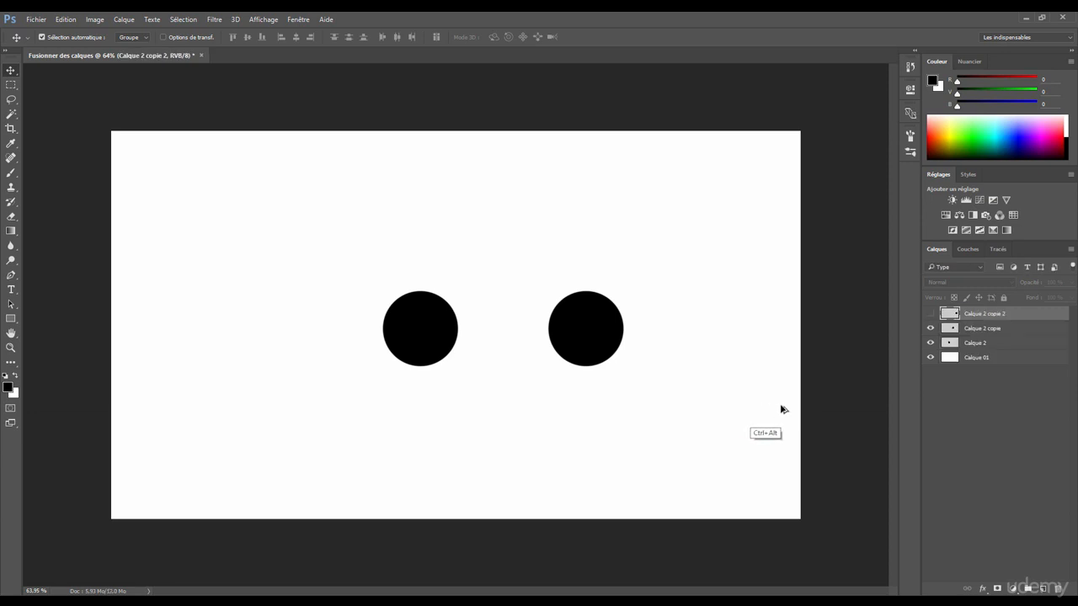
{"action": "key", "text": "ctrl"}
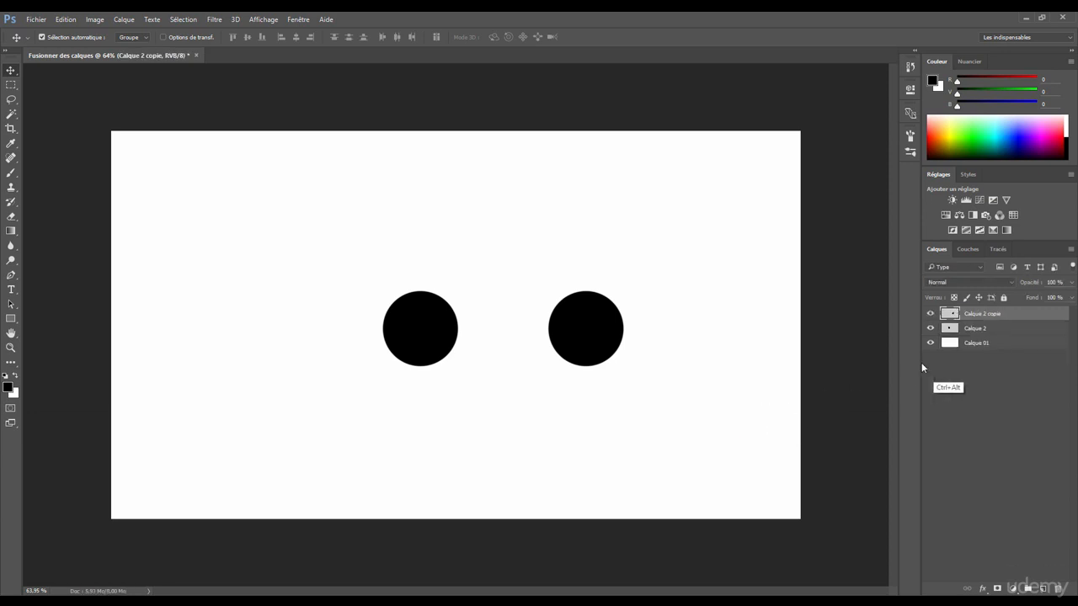
Duplicate the second circle straight upward by about 11.5 cm as a new layer
{"action": "left_click_drag", "start_coordinate": [566, 344], "coordinate": [587, 225]}
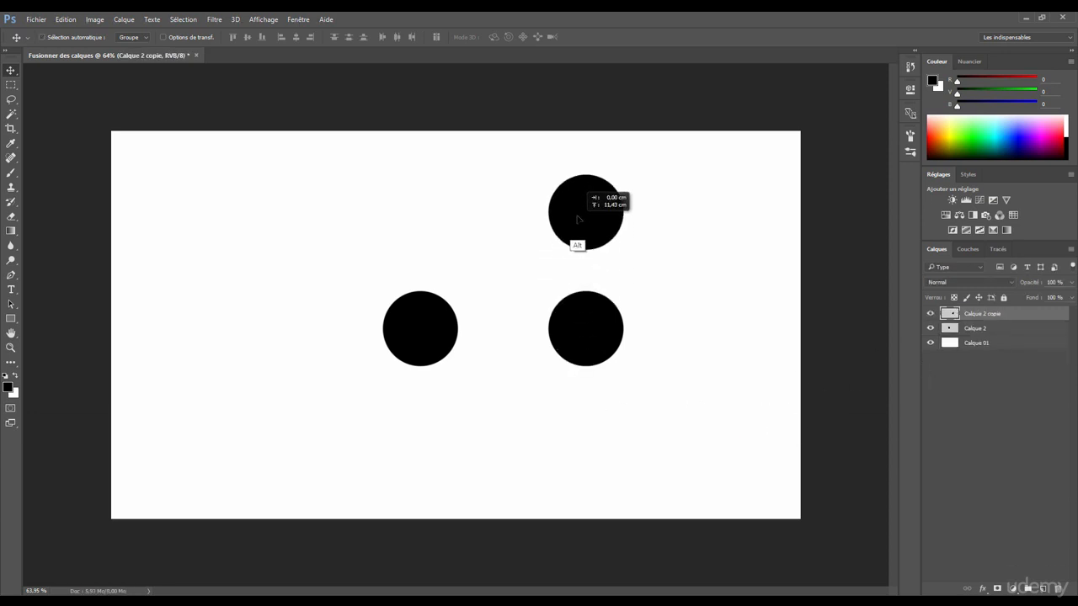
Stamp all visible layers into a new top layer, test it with the original layers hidden, then remove the stamped layer
{"action": "key", "text": "ctrl+alt+shift"}
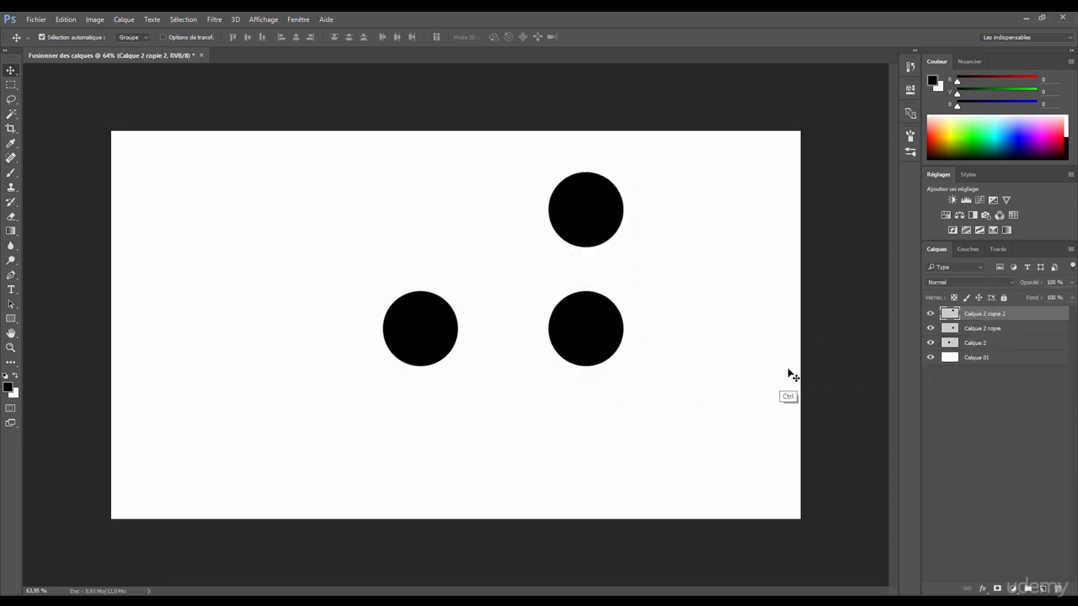
{"action": "key", "text": "ctrl+alt+shift+e"}
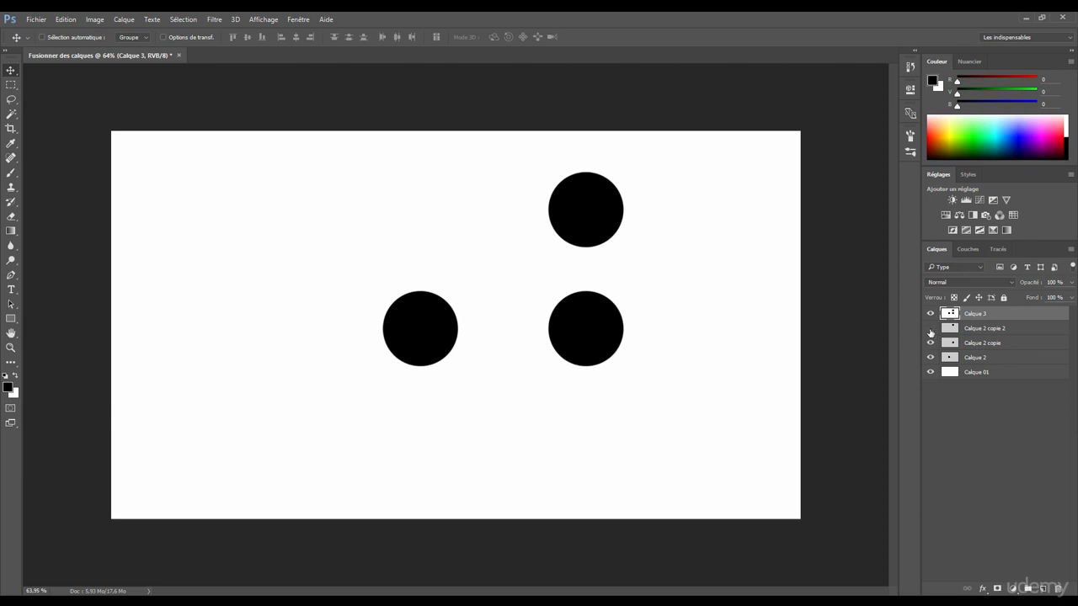
{"action": "left_click_drag", "start_coordinate": [930, 329], "coordinate": [931, 372]}
{"action": "mouse_move", "coordinate": [619, 319]}
{"action": "left_mouse_down"}
{"action": "mouse_move", "coordinate": [642, 314]}
{"action": "mouse_move", "coordinate": [625, 329]}
{"action": "mouse_move", "coordinate": [616, 319]}
{"action": "left_mouse_up"}
{"action": "key", "text": "ctrl+z"}
{"action": "left_click_drag", "start_coordinate": [930, 329], "coordinate": [930, 375]}
{"action": "key", "text": "ctrl+e"}
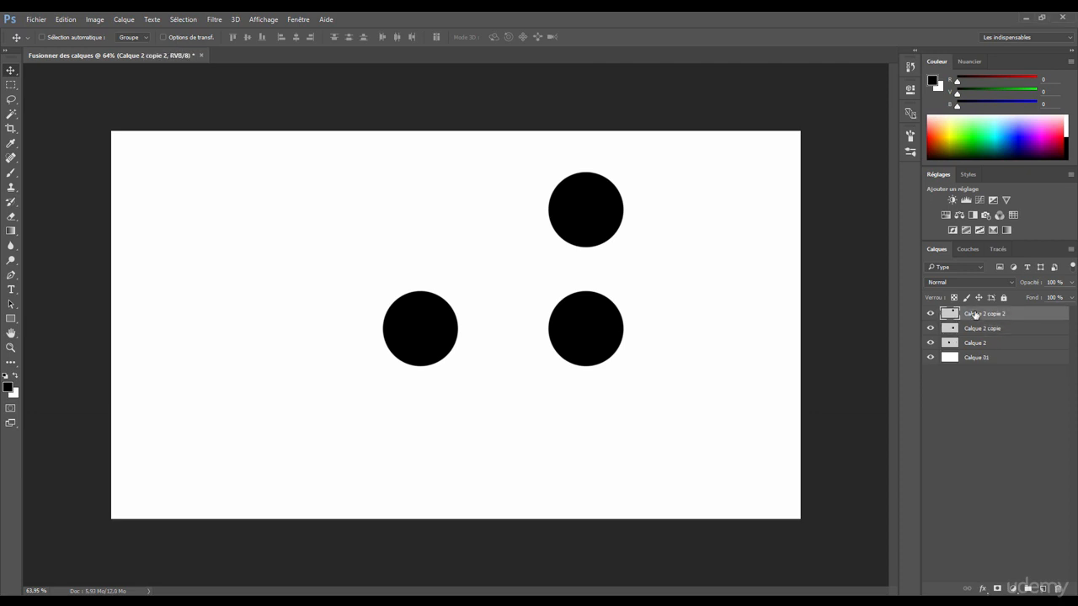
Select Calque 2 copie 2 and Calque 2 copie, merge them, then undo the merge
{"action": "left_click", "coordinate": [980, 331], "text": "ctrl"}
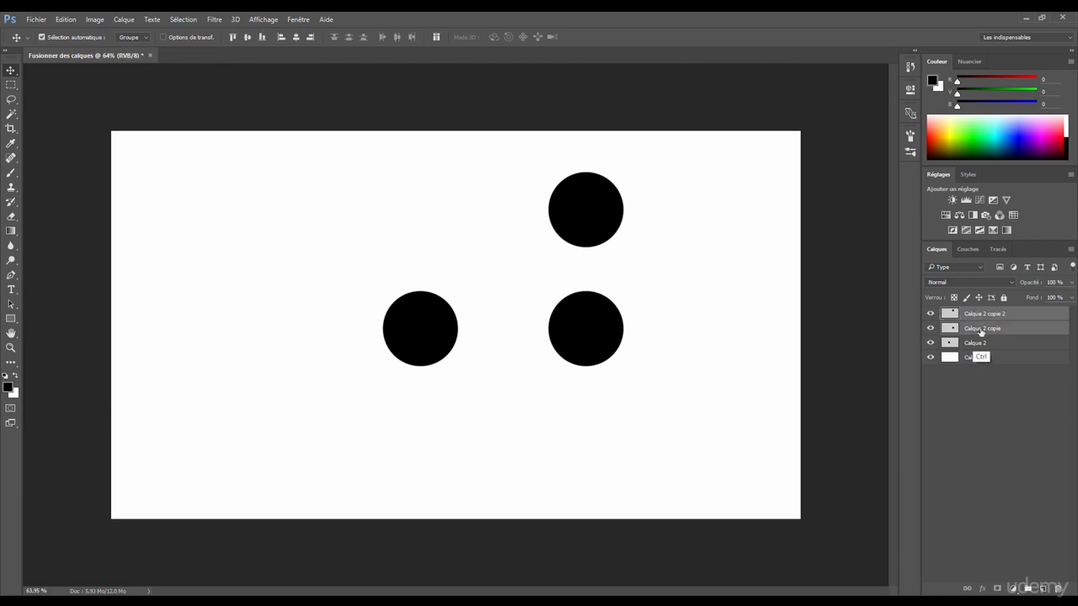
{"action": "key", "text": "ctrl+e"}
{"action": "key", "text": "ctrl+z"}
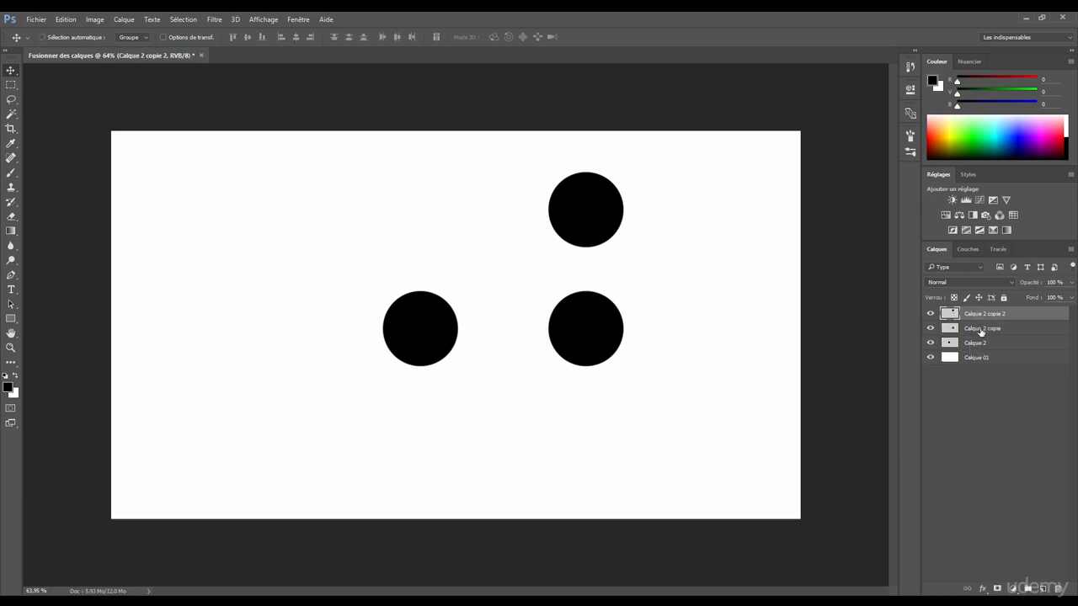
Select all three circle layers down to Calque 2, merge them, then undo the merge
{"action": "left_click", "coordinate": [975, 342], "text": "shift"}
{"action": "key", "text": "ctrl+e"}
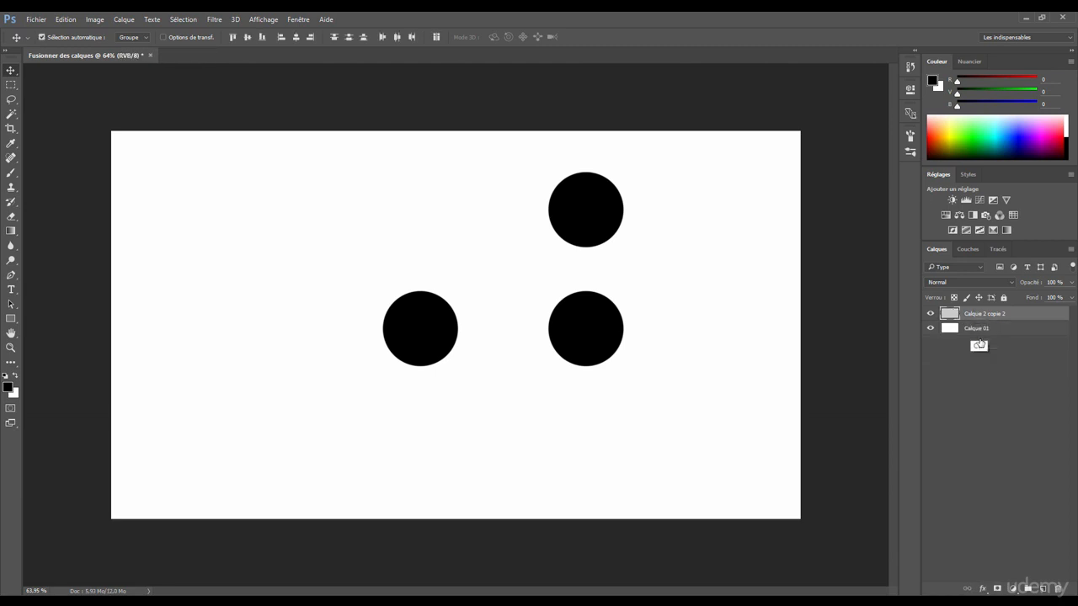
{"action": "key", "text": "ctrl+z"}
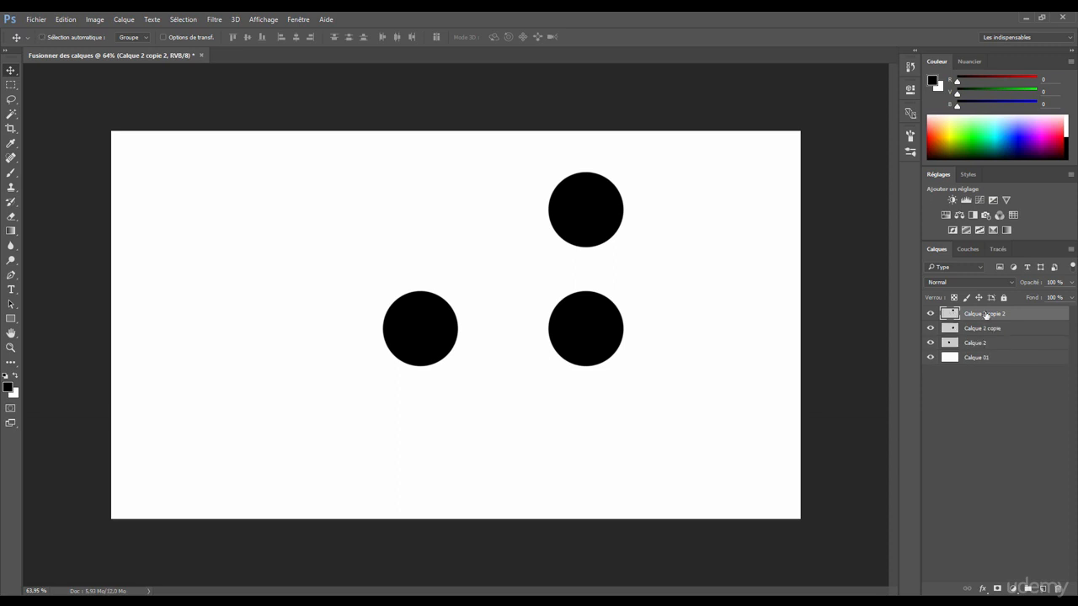
Merge the top circle layer down into Calque 2 copie, and merge that layer down into Calque 2
{"action": "key", "text": "ctrl"}
{"action": "key", "text": "ctrl+e"}
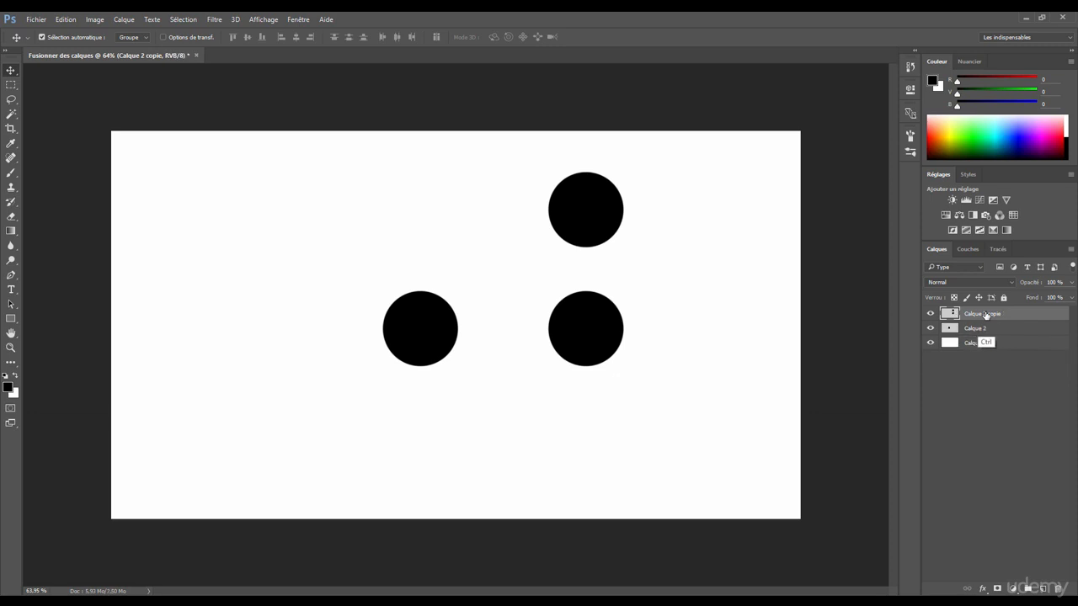
{"action": "right_click", "coordinate": [982, 314]}
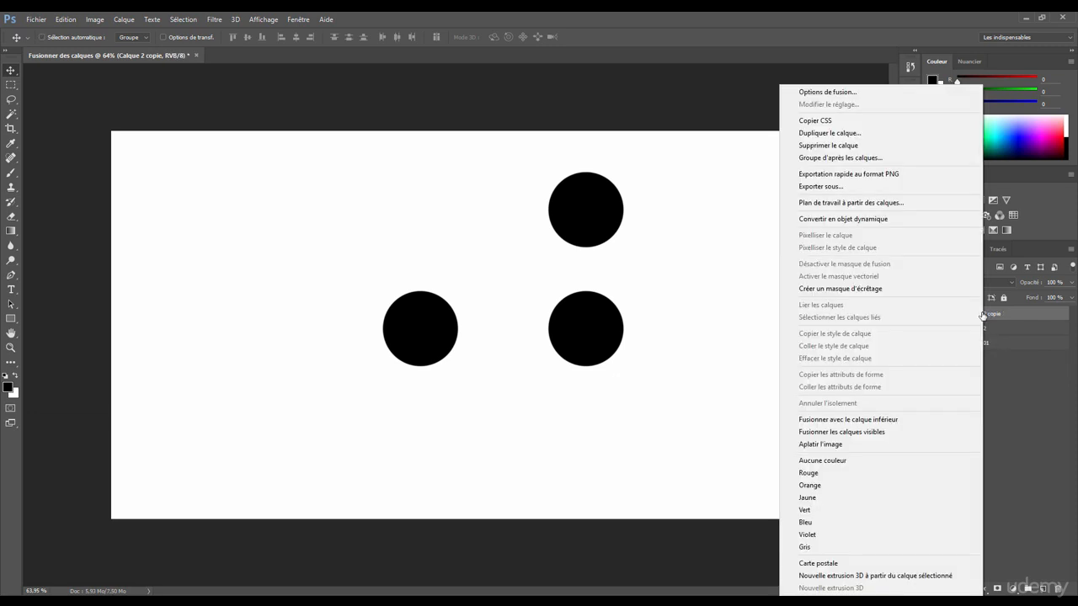
{"action": "left_click", "coordinate": [1008, 312]}
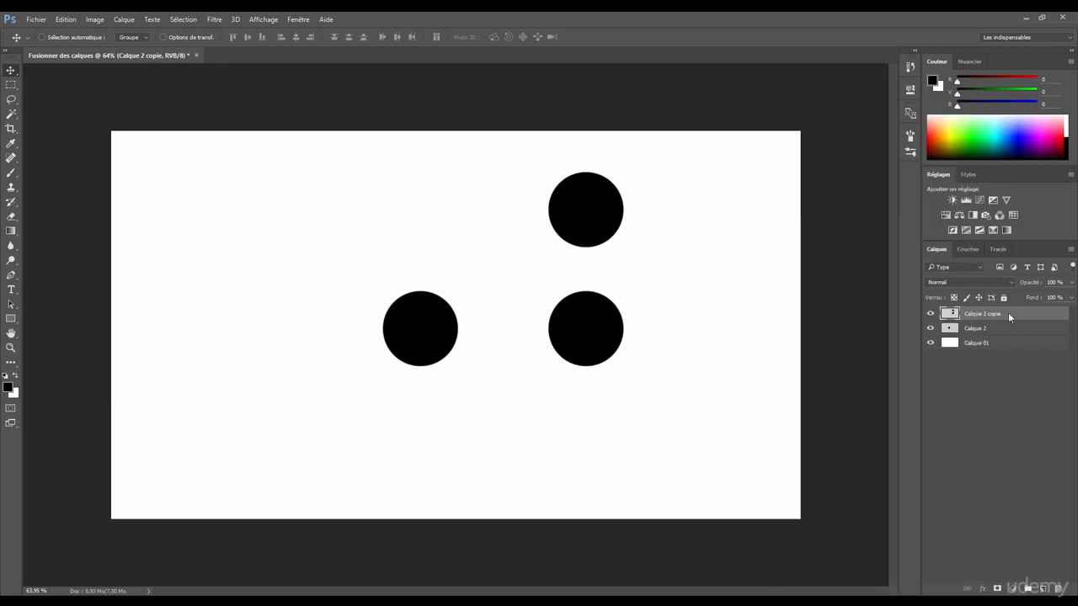
{"action": "key", "text": "ctrl+e"}
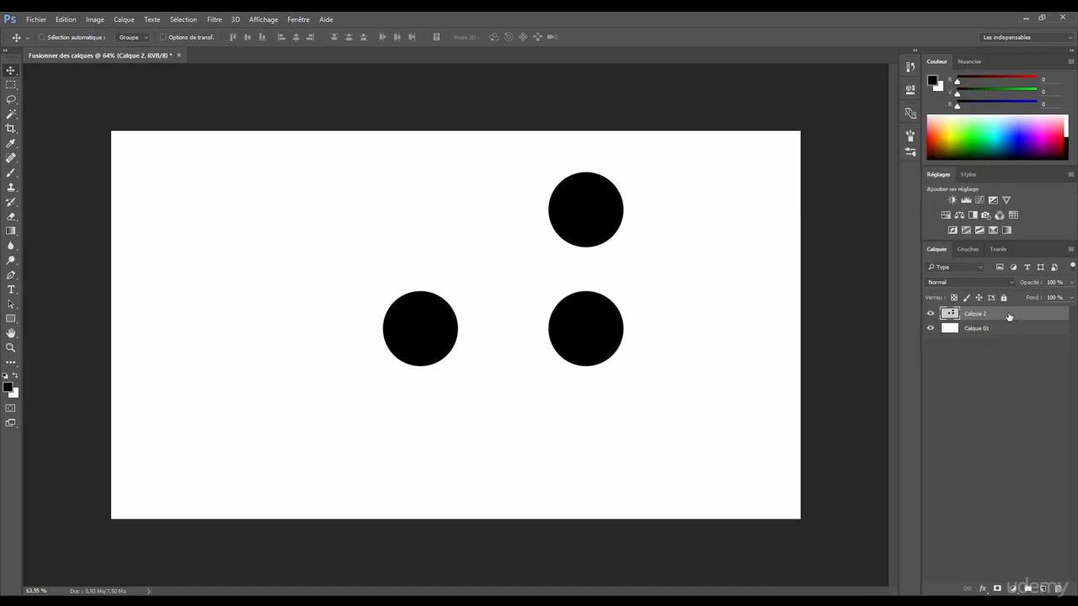